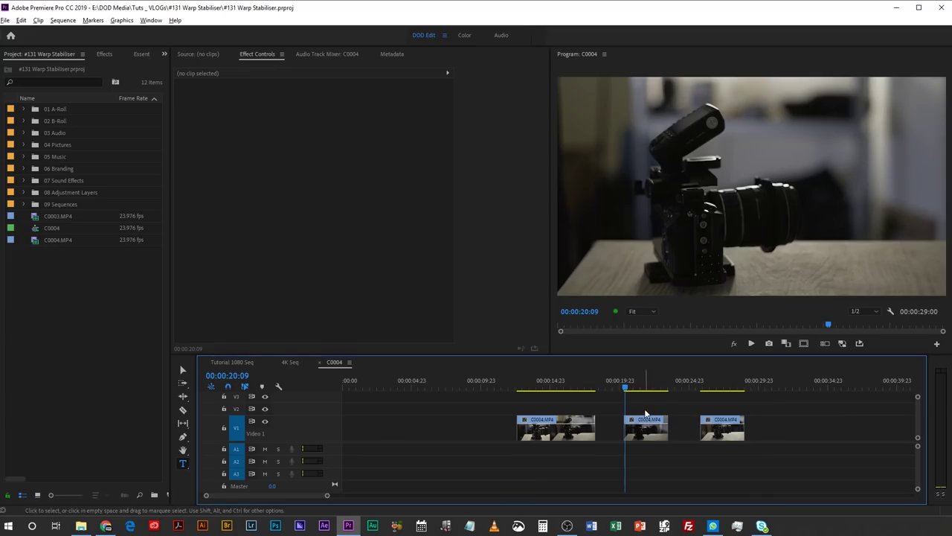
Step: Play the shaky handheld sequence, then bring up the Effects panel beside the project
{"action": "key", "text": "space"}
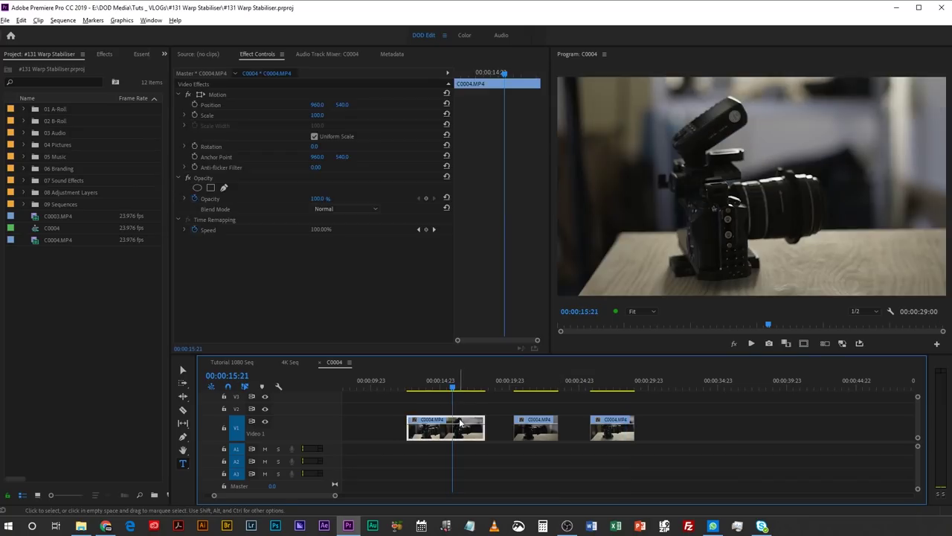
{"action": "left_click", "coordinate": [109, 56]}
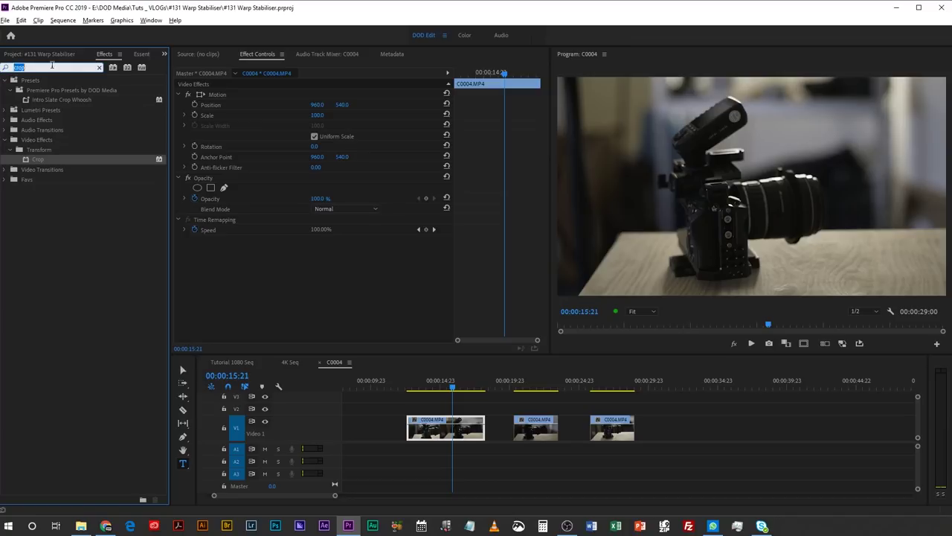
Step: Search the effects for 'warp' and apply Warp Stabilizer to the first C0004.MP4 clip
{"action": "key", "text": "BackSpace"}
{"action": "type", "text": "warp"}
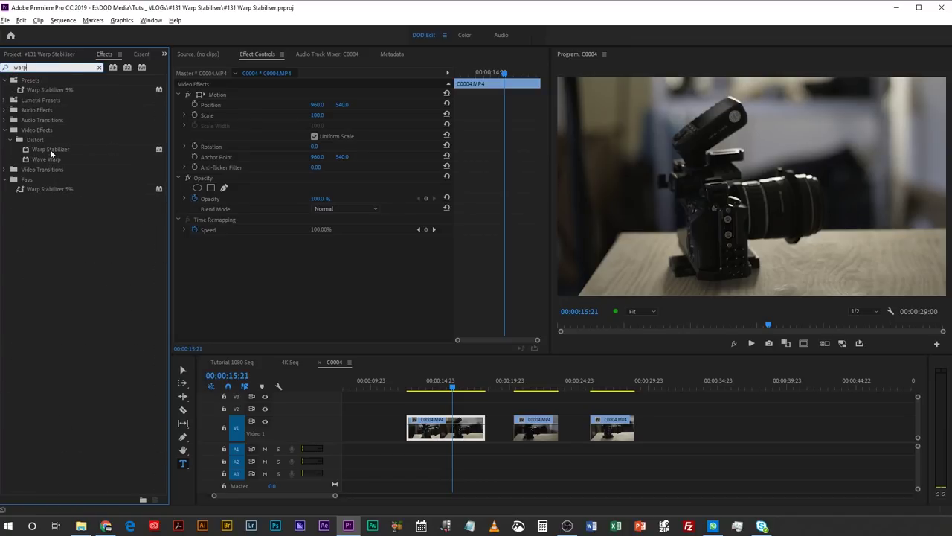
{"action": "left_click_drag", "start_coordinate": [431, 437], "coordinate": [430, 436]}
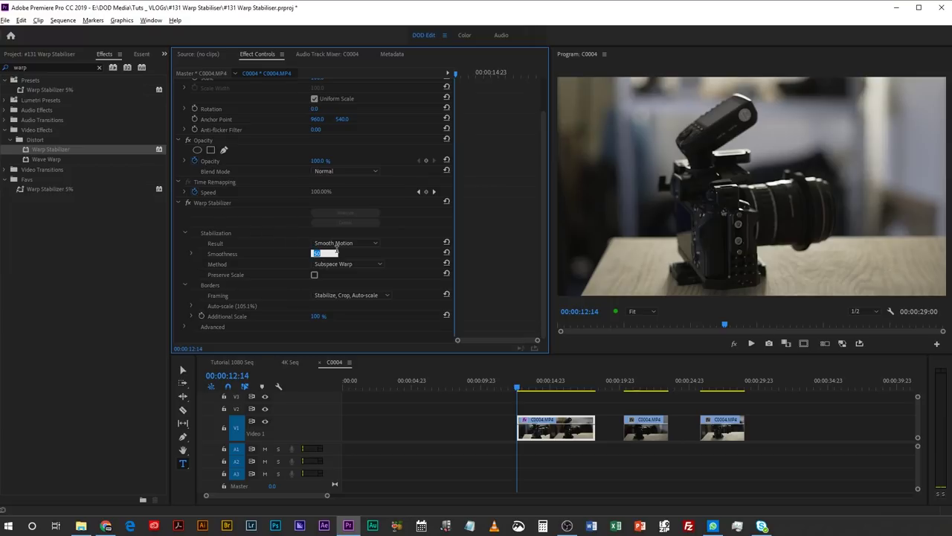
Step: Confirm 5% Warp Stabilizer smoothness on the first clip and play it back to review
{"action": "key", "text": "Return"}
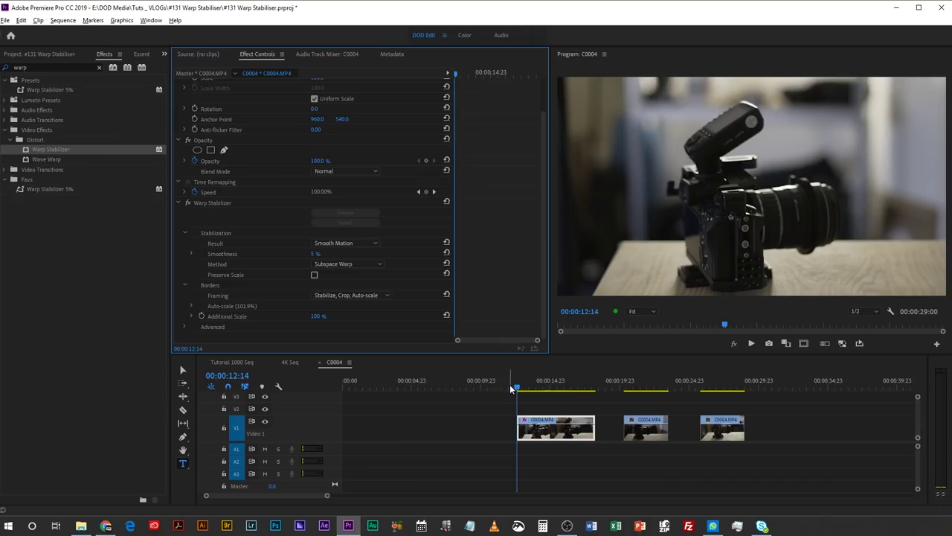
{"action": "key", "text": "space"}
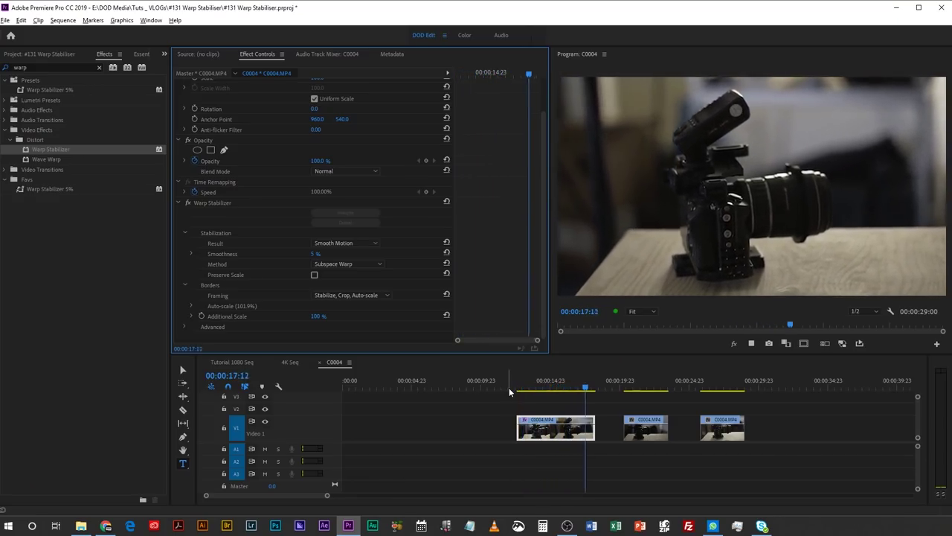
{"action": "key", "text": "space"}
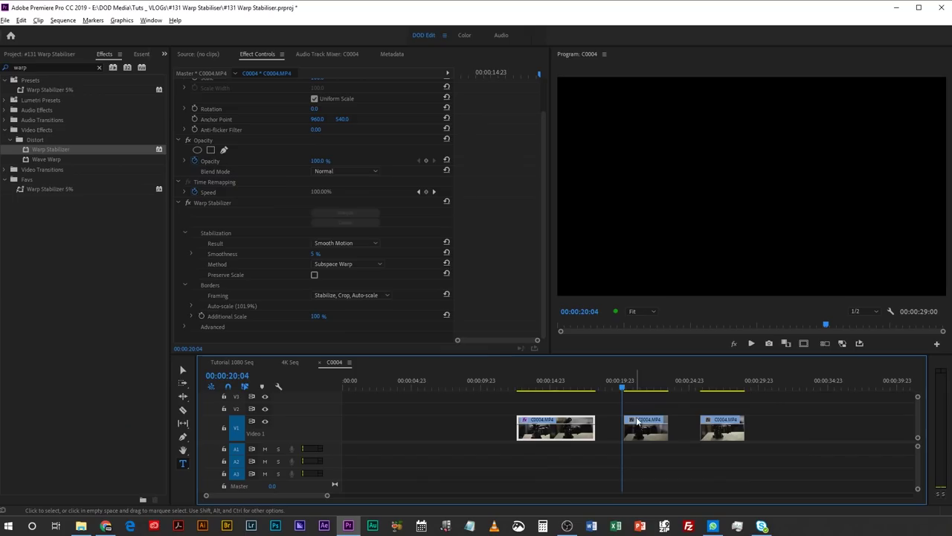
Step: Select the middle clip and preview its unstabilised footage from its start
{"action": "left_click", "coordinate": [637, 421]}
{"action": "key", "text": "space"}
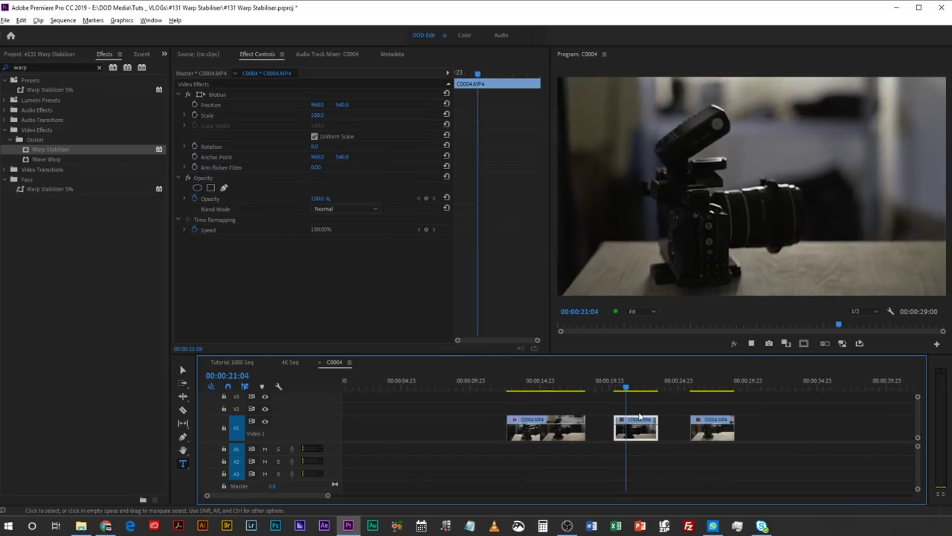
{"action": "left_click", "coordinate": [596, 387]}
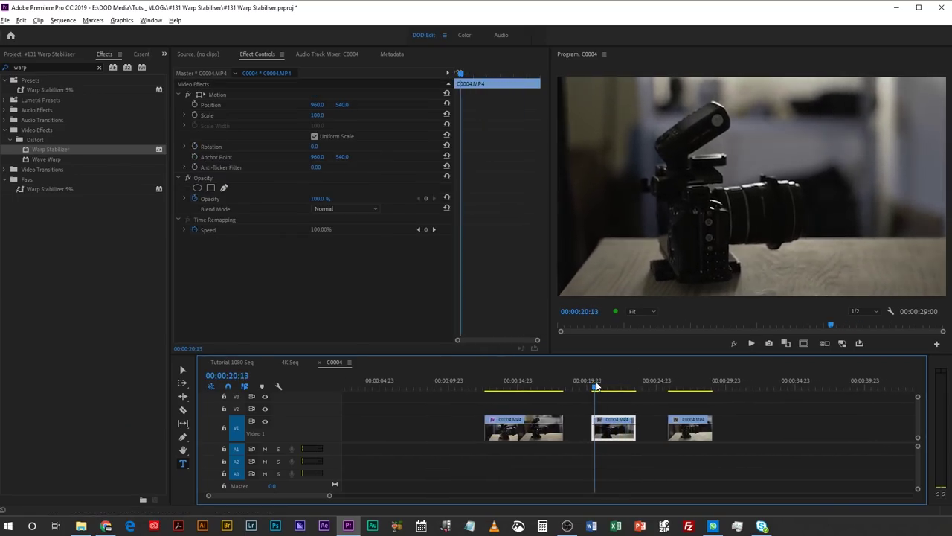
Step: Apply Warp Stabilizer to the middle clip and set its smoothness to 5%
{"action": "left_click_drag", "start_coordinate": [51, 151], "coordinate": [613, 428]}
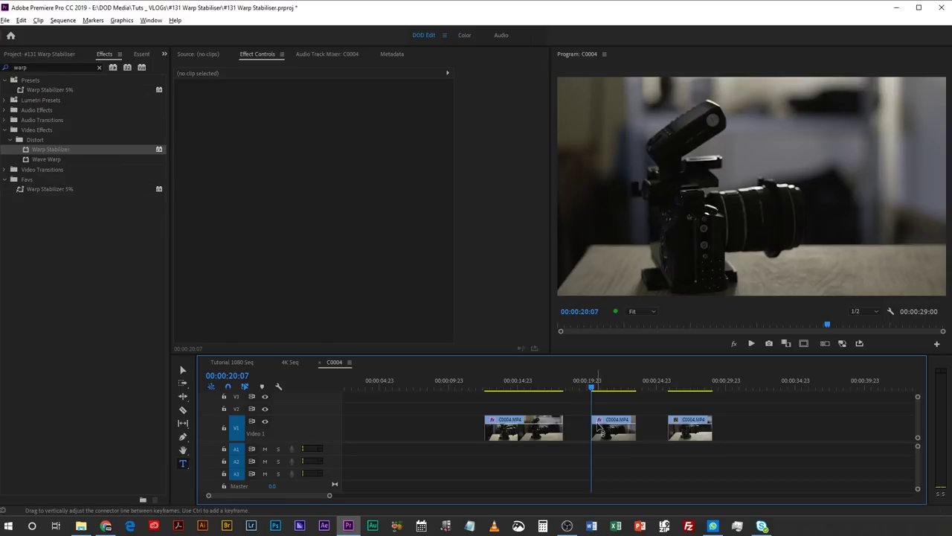
{"action": "left_click", "coordinate": [600, 423]}
{"action": "key", "text": "space"}
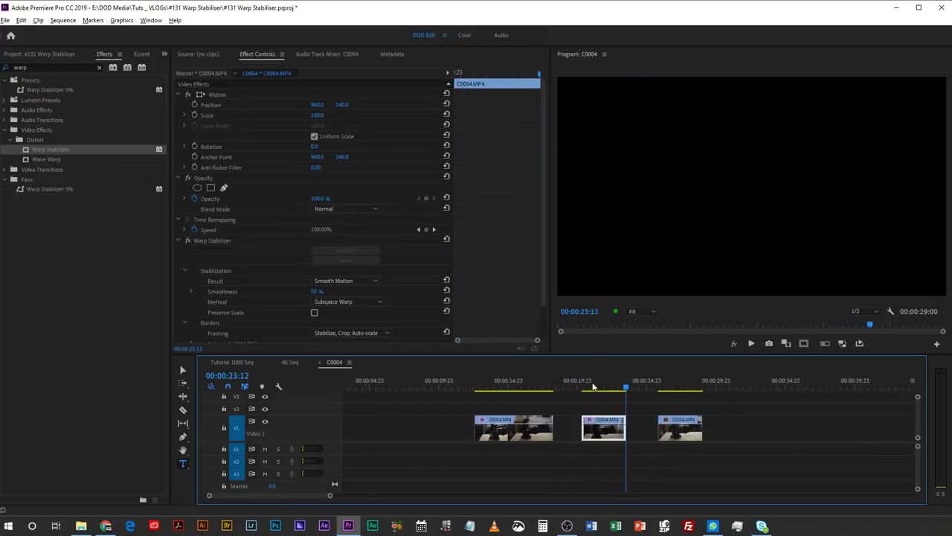
{"action": "left_click", "coordinate": [585, 388]}
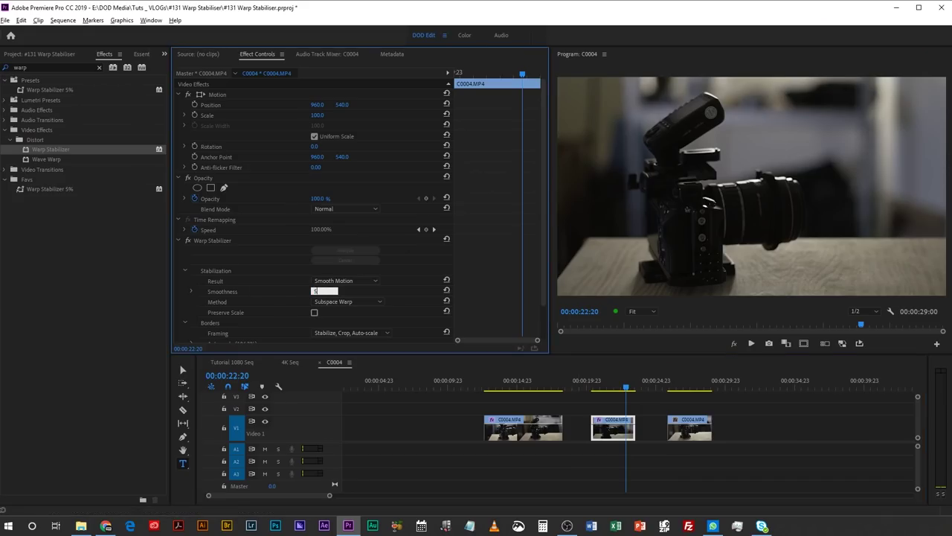
{"action": "key", "text": "Return"}
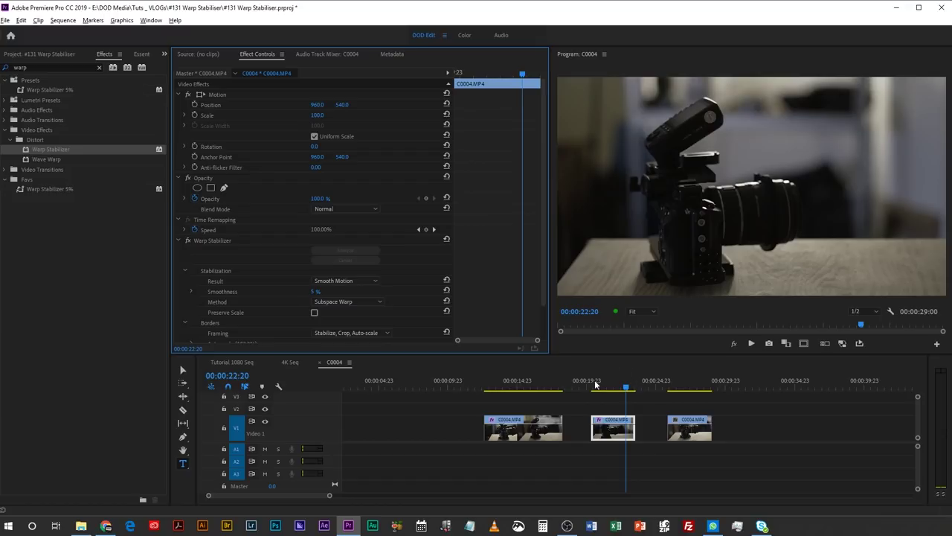
Step: Review the stabilised middle clip from 00:00:20:07, playing it forwards and backwards
{"action": "left_click", "coordinate": [593, 385]}
{"action": "key", "text": "space"}
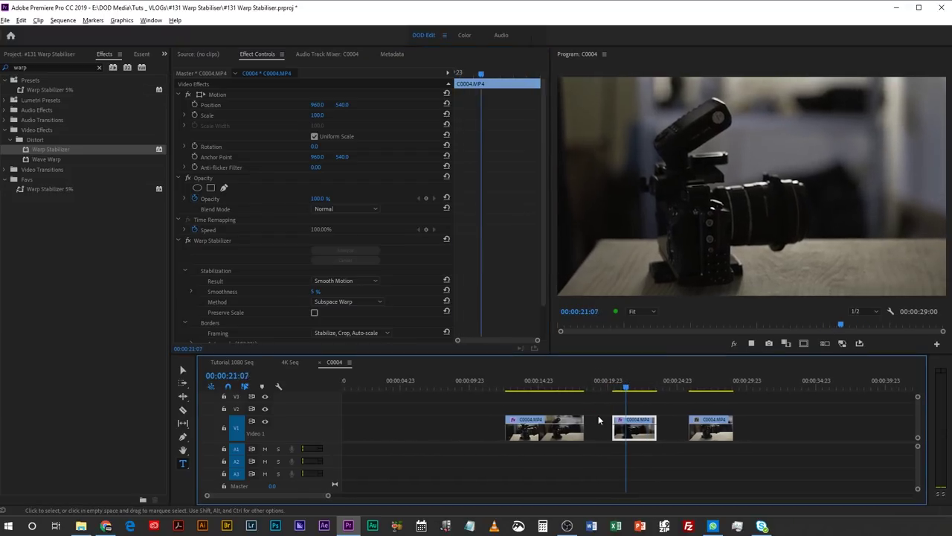
{"action": "key", "text": "space"}
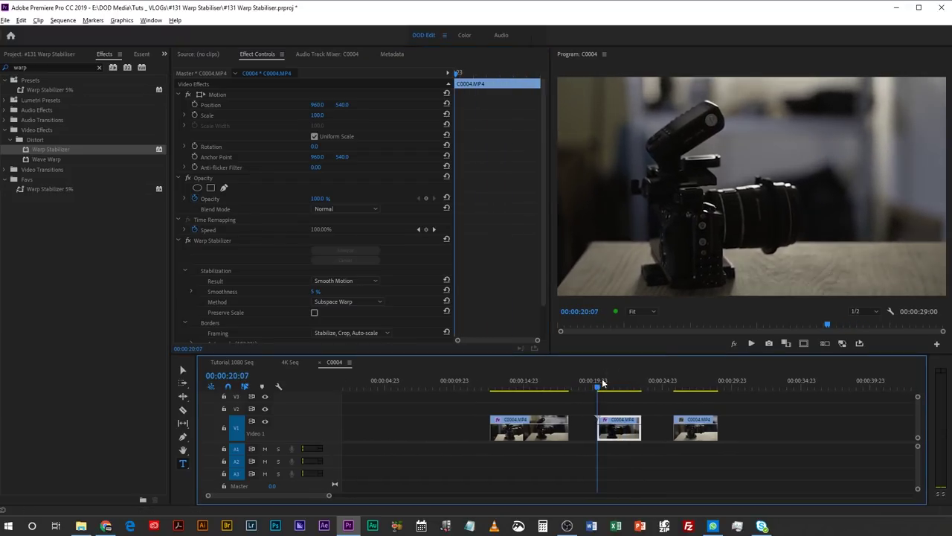
{"action": "key", "text": "space"}
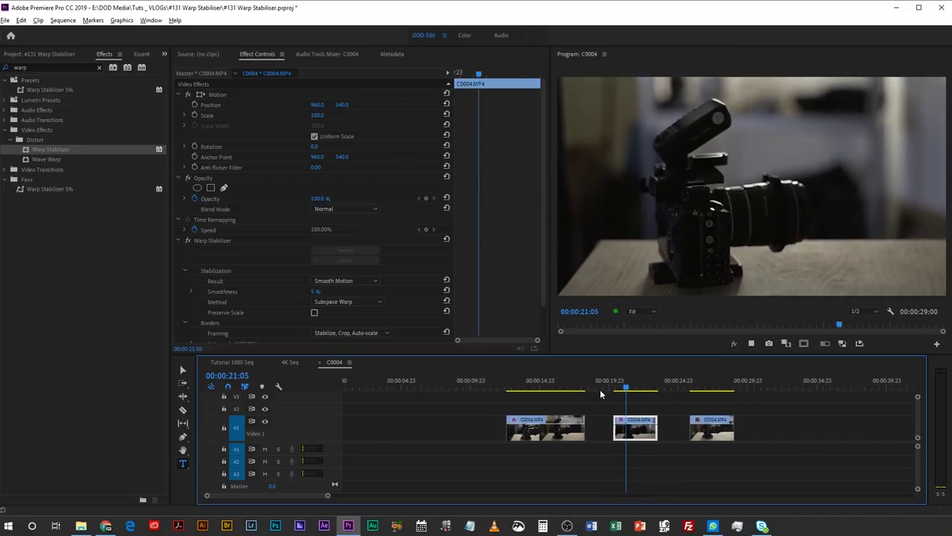
{"action": "key", "text": "space"}
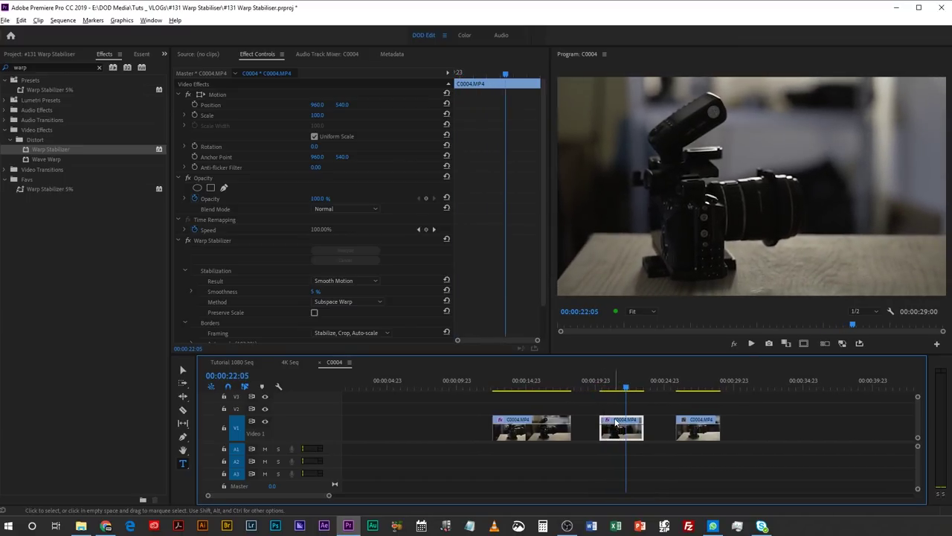
{"action": "scroll", "coordinate": [477, 264], "scroll_direction": "down", "scroll_amount": 2}
{"action": "key", "text": "j"}
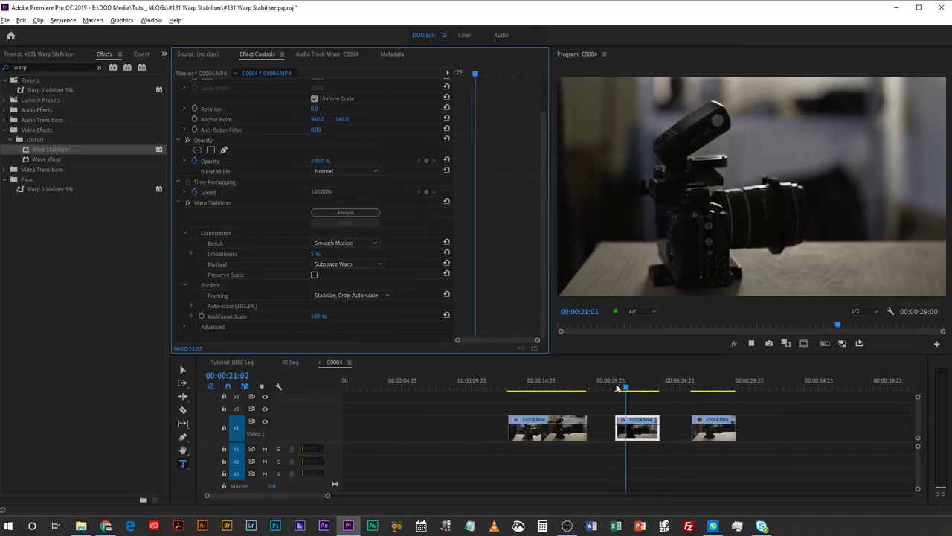
{"action": "key", "text": "l"}
Step: Enable Detailed Analysis in the second clip's Warp Stabilizer Advanced options
{"action": "left_click", "coordinate": [623, 421]}
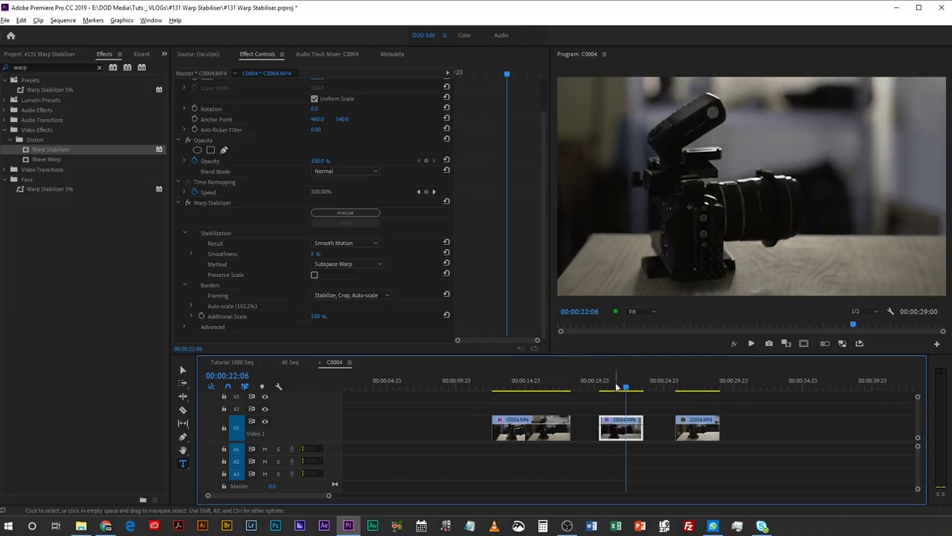
{"action": "left_click_drag", "start_coordinate": [616, 386], "coordinate": [607, 386]}
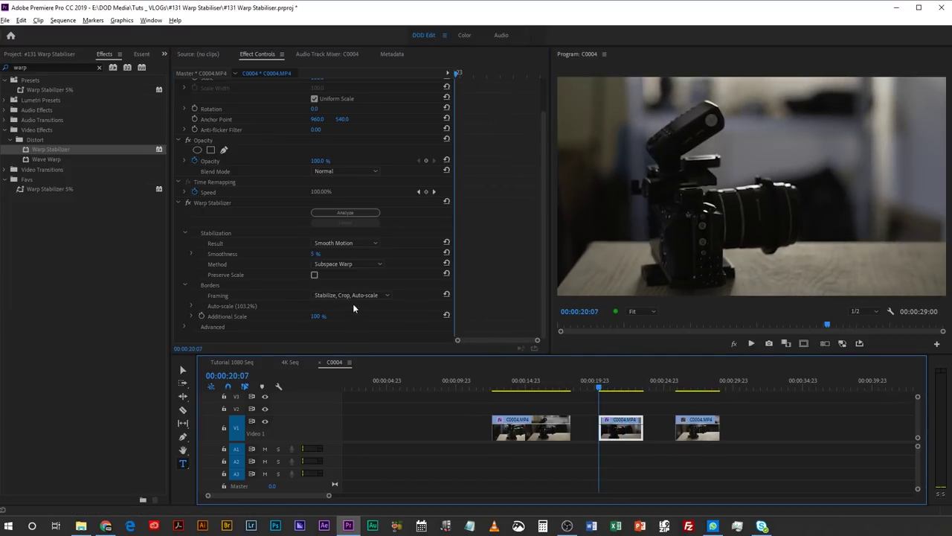
{"action": "left_click", "coordinate": [184, 326]}
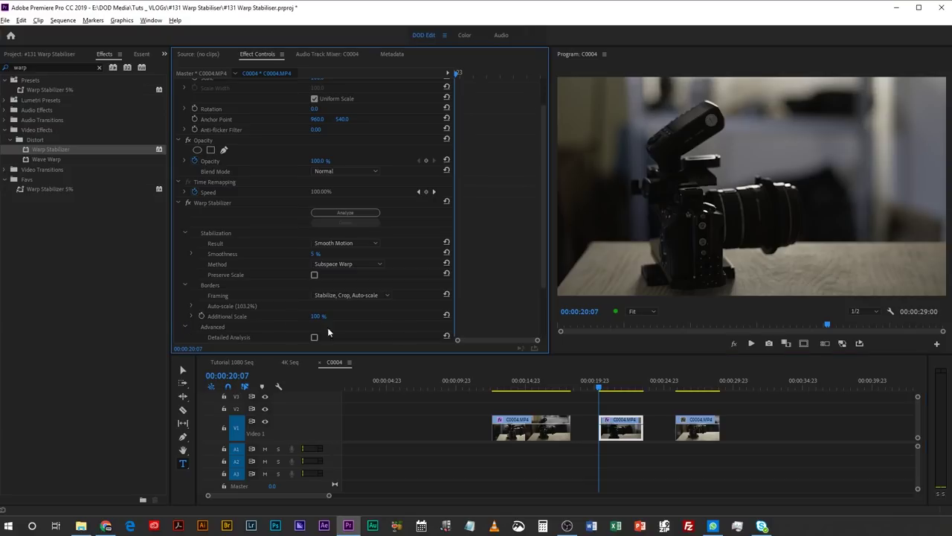
{"action": "scroll", "coordinate": [471, 282], "scroll_direction": "down", "scroll_amount": 2}
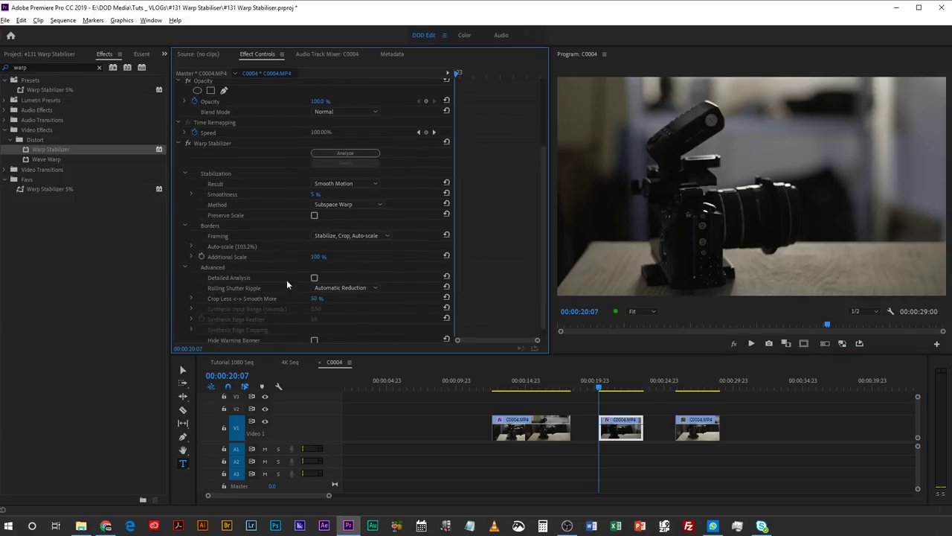
{"action": "left_click", "coordinate": [314, 277]}
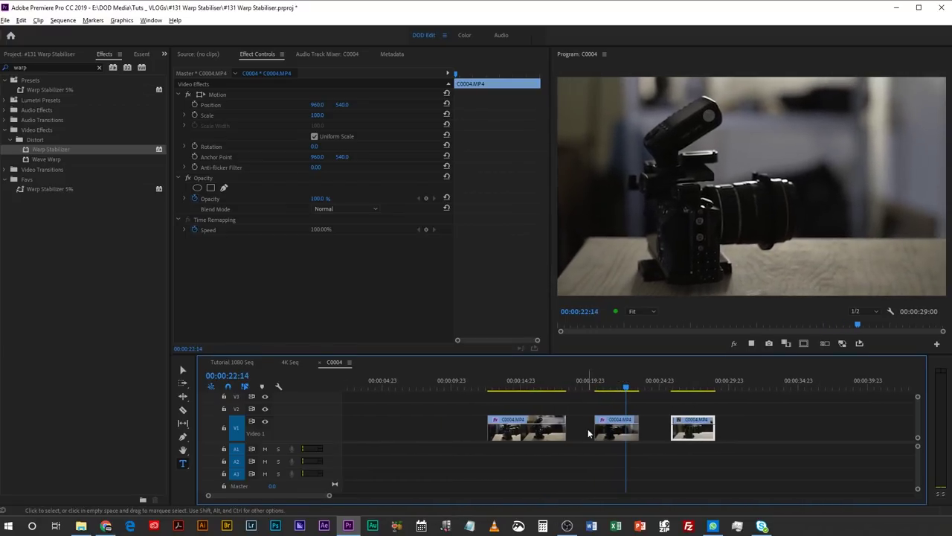
{"action": "key", "text": "space"}
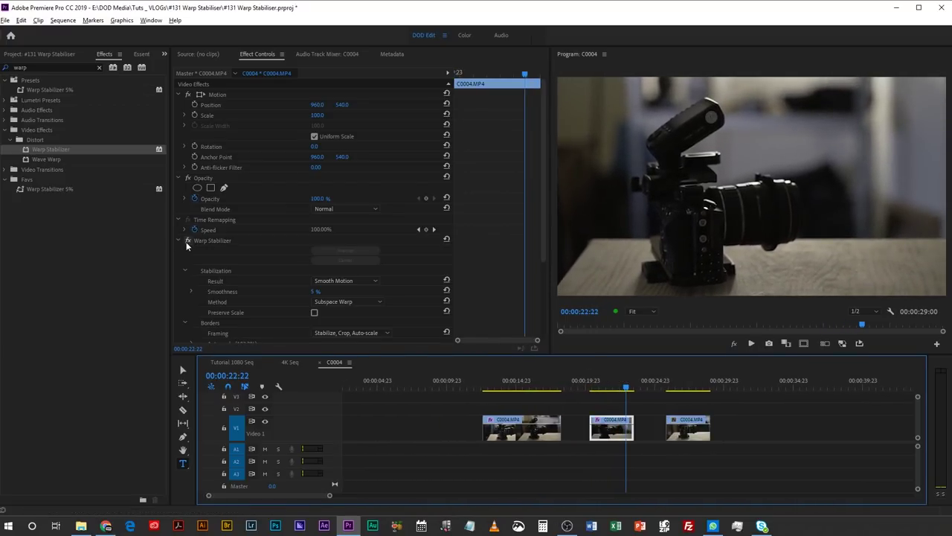
Step: Turn the second clip's Warp Stabilizer back on and play it from about 20:05
{"action": "left_click", "coordinate": [188, 239]}
{"action": "left_click", "coordinate": [590, 380]}
{"action": "key", "text": "space"}
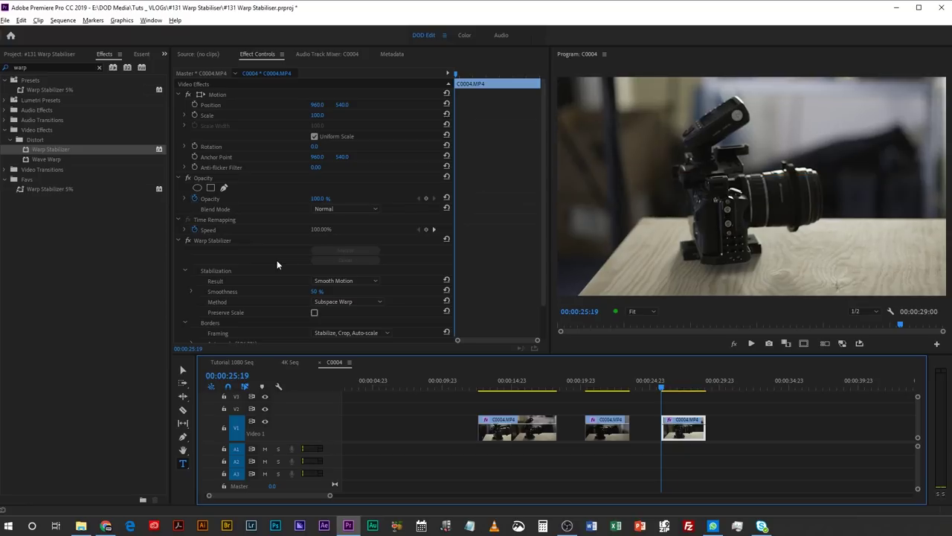
Step: Select and review the third clip, with its Warp Stabilizer smoothness at 25%
{"action": "left_click", "coordinate": [757, 406]}
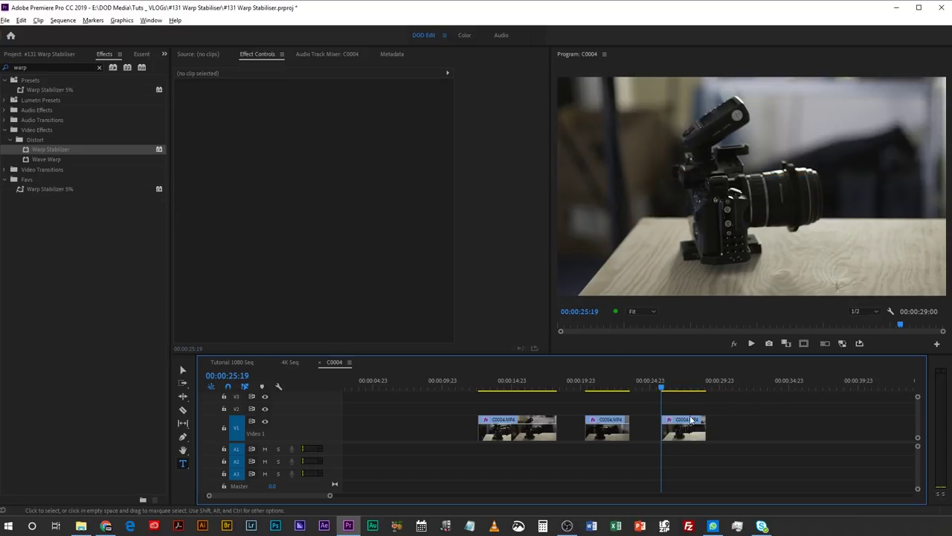
{"action": "key", "text": "space"}
{"action": "scroll", "coordinate": [761, 403], "scroll_direction": "down", "scroll_amount": 1}
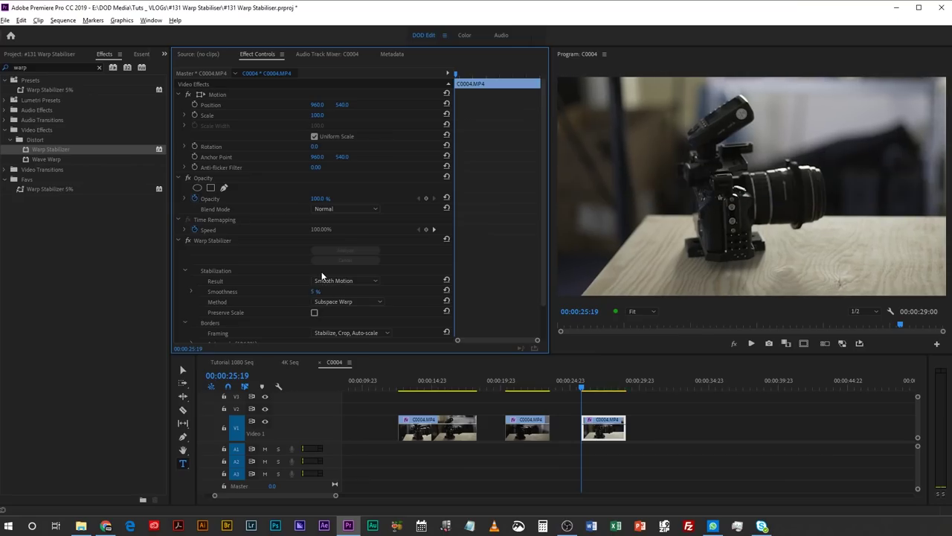
{"action": "key", "text": "space"}
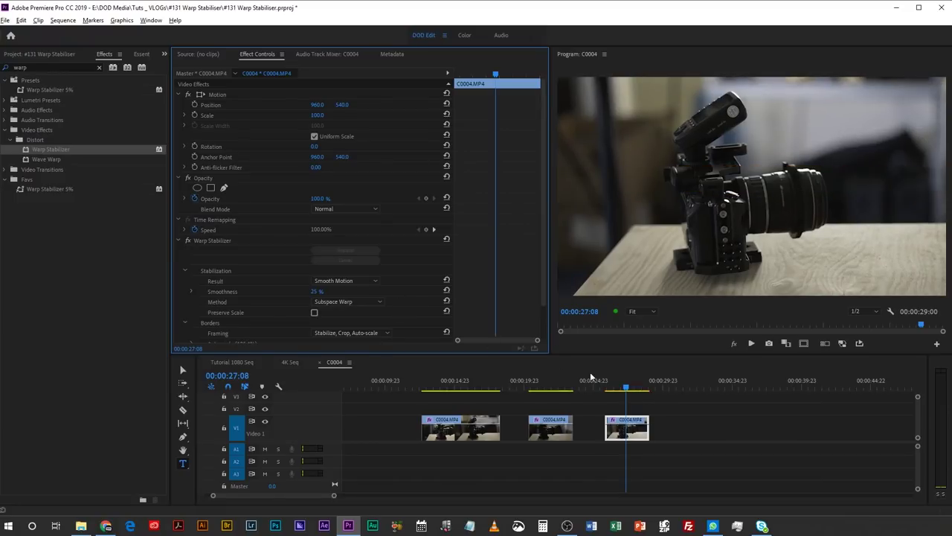
{"action": "left_click", "coordinate": [608, 383]}
Step: Enable Detailed Analysis in the third clip's Warp Stabilizer Advanced options
{"action": "key", "text": "space"}
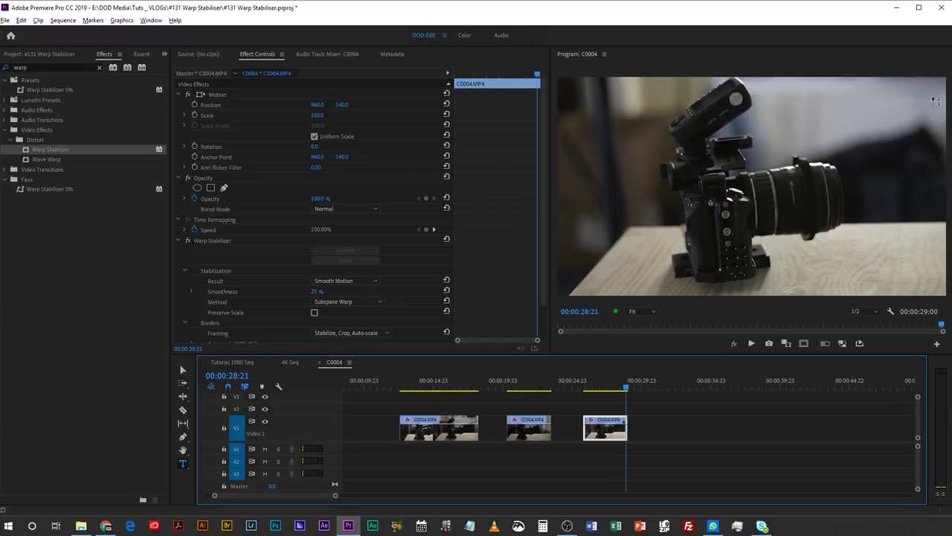
{"action": "scroll", "coordinate": [510, 276], "scroll_direction": "down", "scroll_amount": 2}
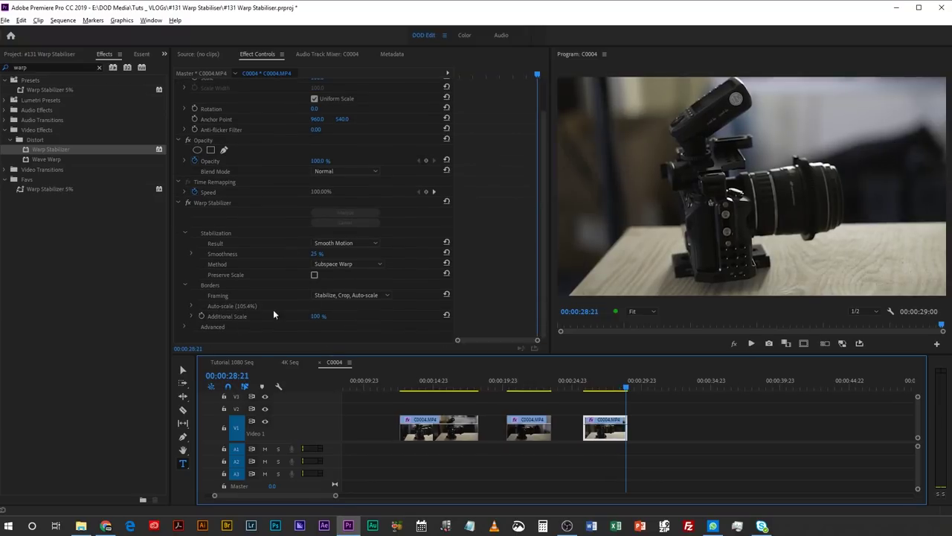
{"action": "left_click", "coordinate": [186, 327]}
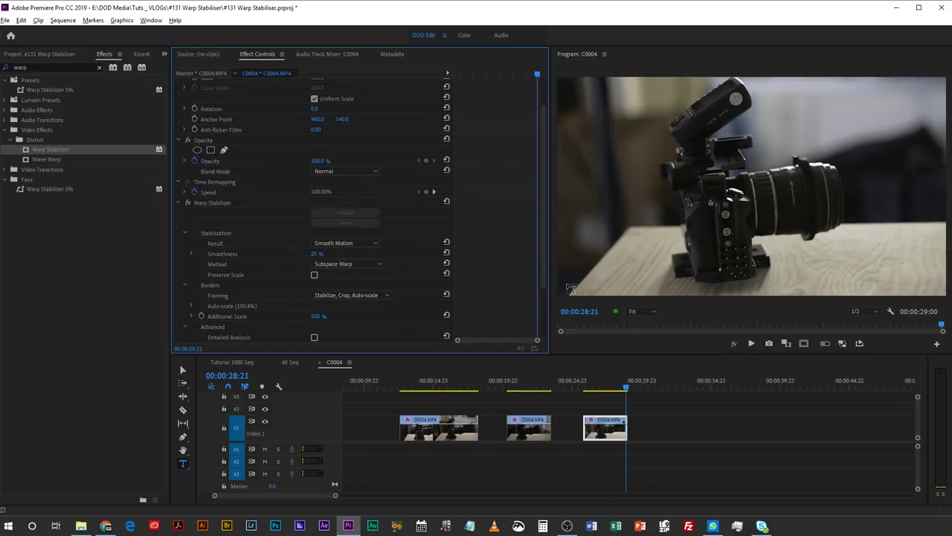
{"action": "scroll", "coordinate": [495, 291], "scroll_direction": "down", "scroll_amount": 1}
{"action": "left_click", "coordinate": [314, 317]}
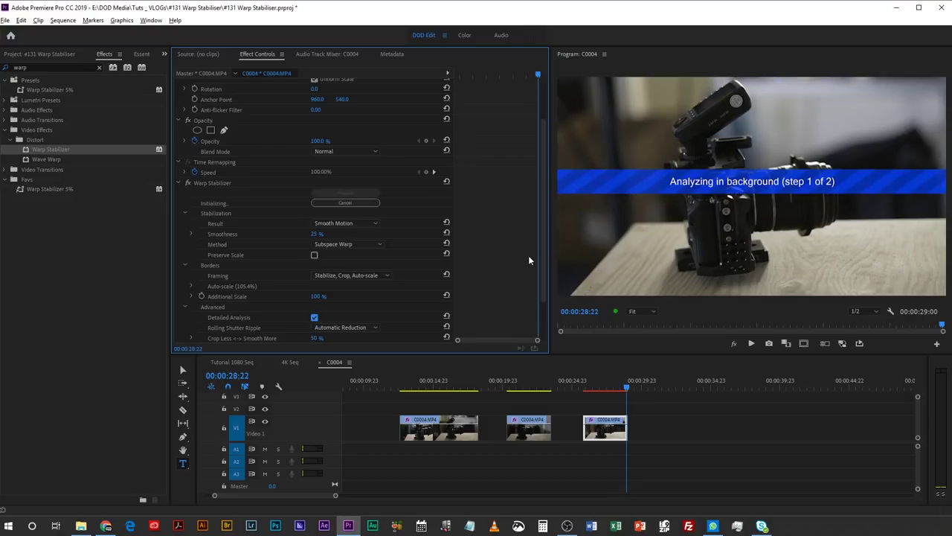
Step: Replay the third clip from its start to review the stabilisation
{"action": "left_click", "coordinate": [584, 380]}
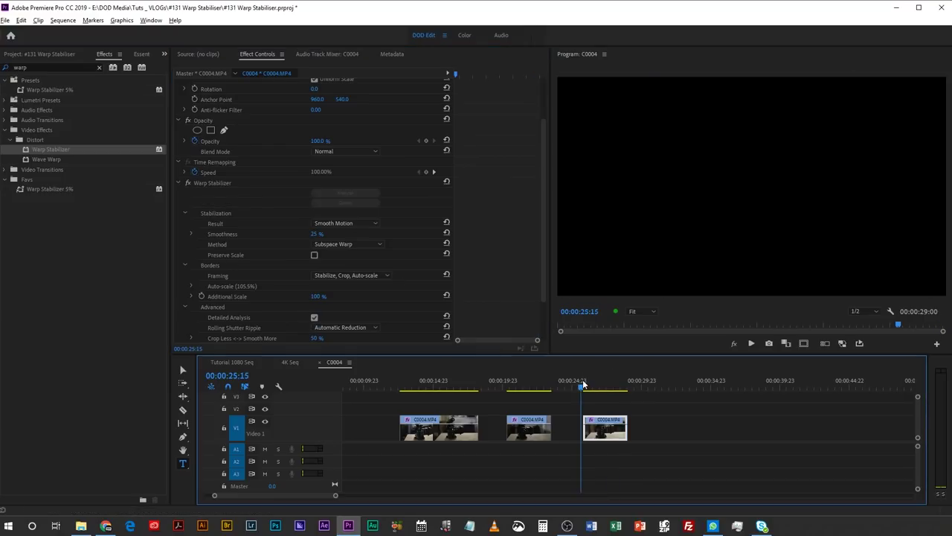
{"action": "key", "text": "space"}
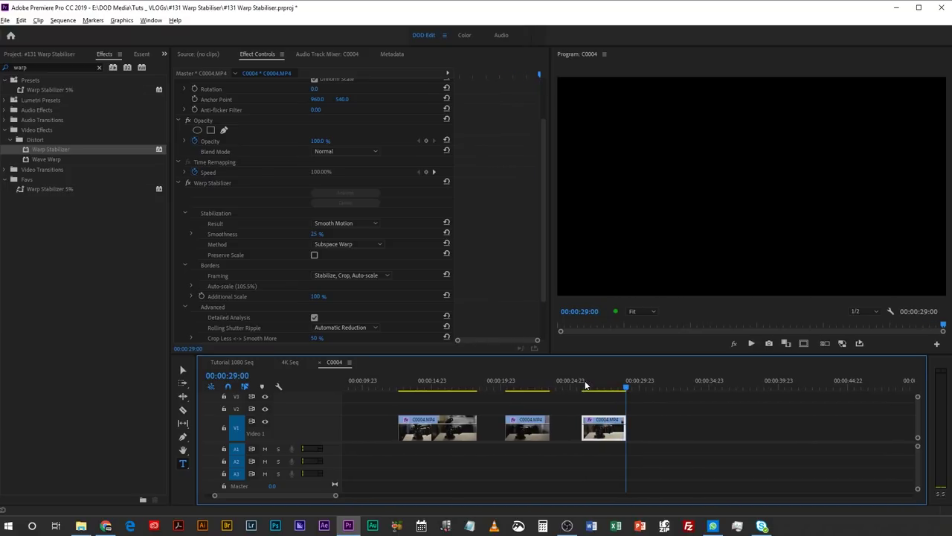
{"action": "left_click_drag", "start_coordinate": [625, 381], "coordinate": [586, 395]}
{"action": "key", "text": "space"}
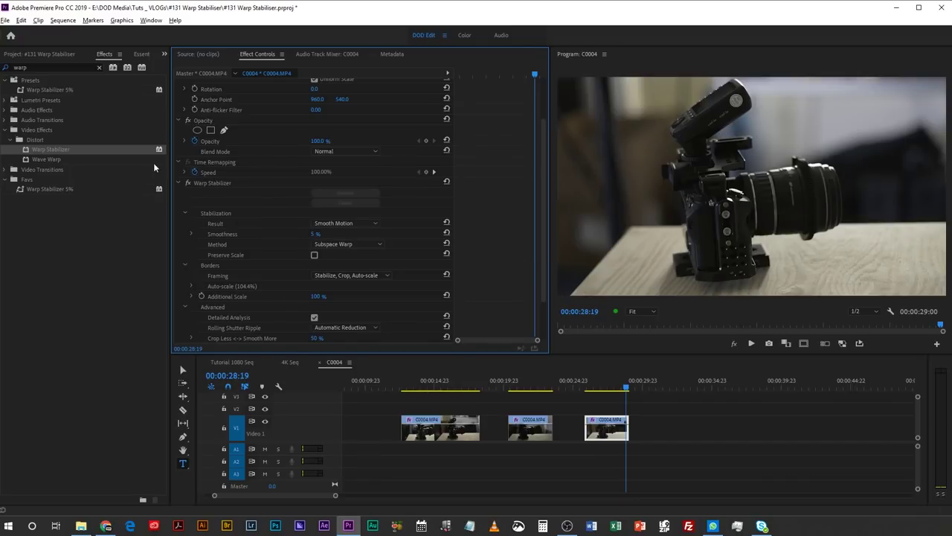
Step: Open Save Preset for the third clip's Warp Stabilizer, named Warp Stabilizer Preset
{"action": "right_click", "coordinate": [213, 186]}
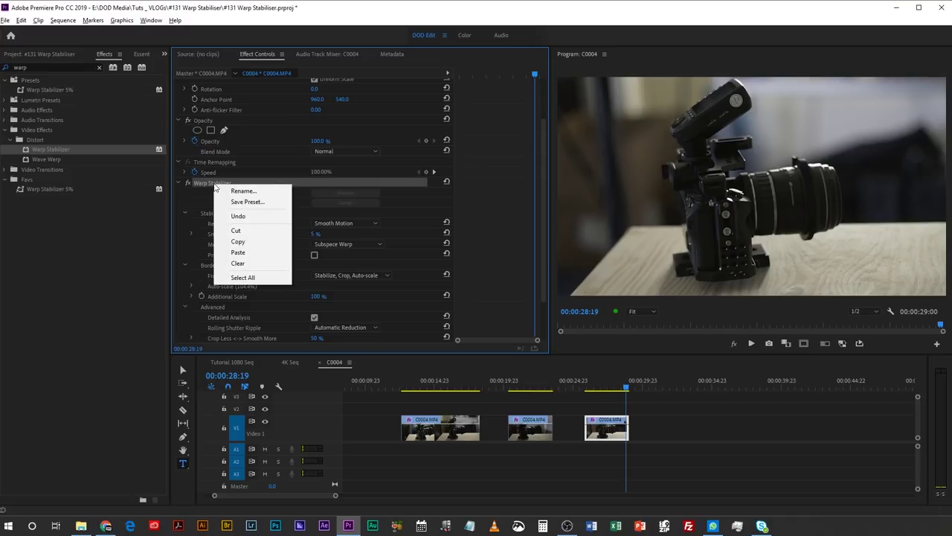
{"action": "left_click", "coordinate": [248, 201]}
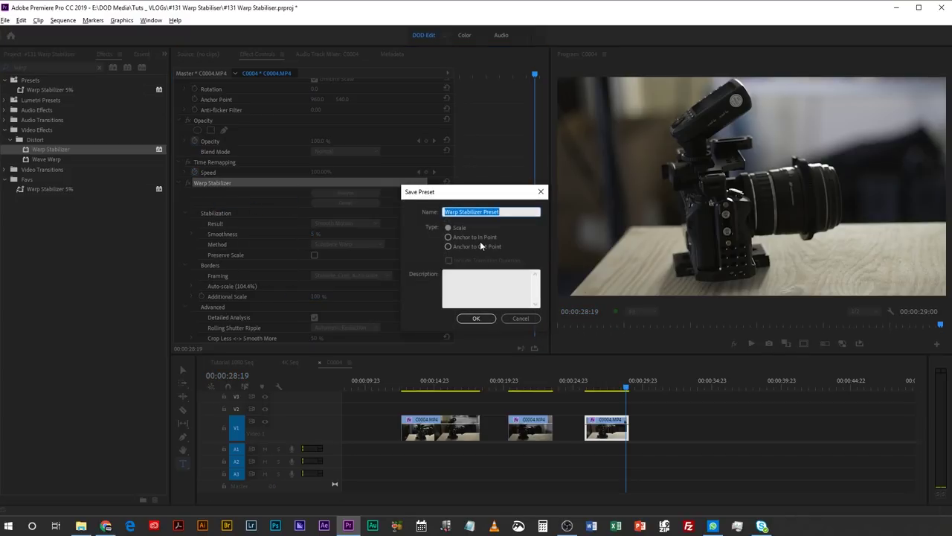